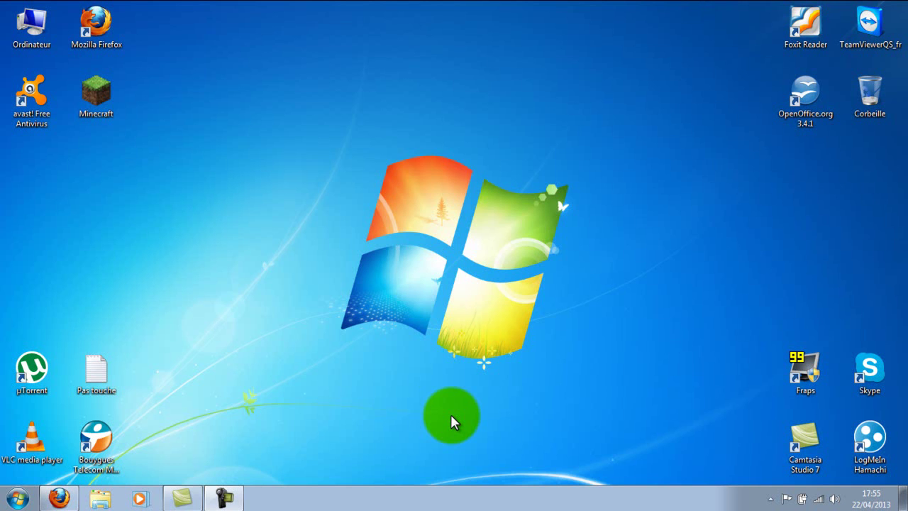
# - Launch Firefox and search Google for 'dofus'
pyautogui.click(57, 498)
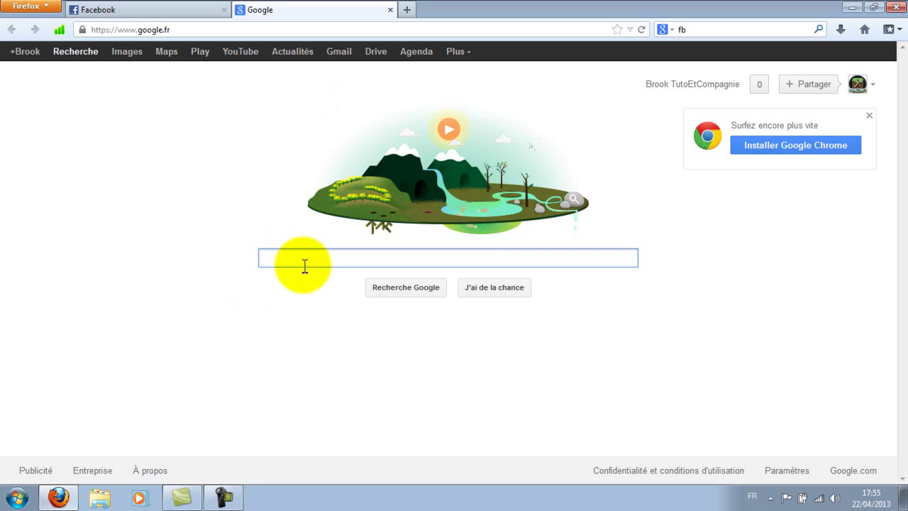
pyautogui.write('dofus')
pyautogui.press('Return')
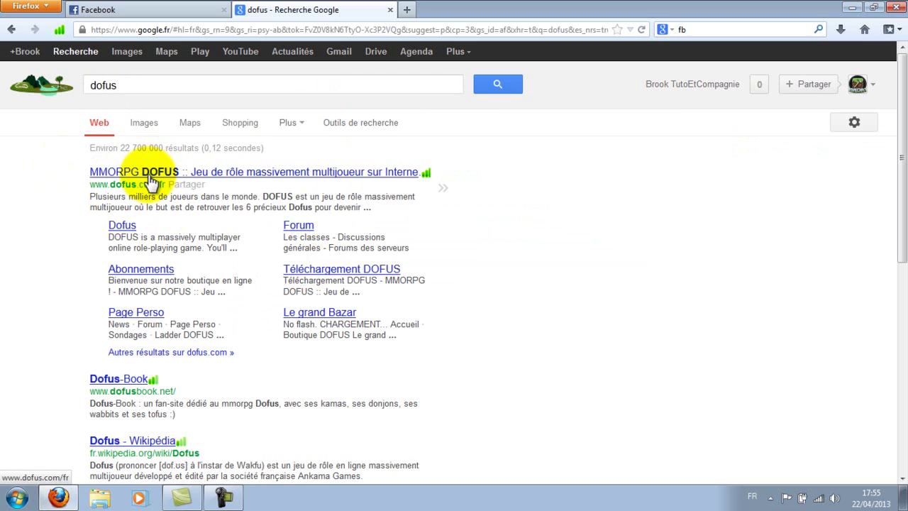
# - Open the official DOFUS site and go to its Jouer à DOFUS page
pyautogui.click(149, 177)
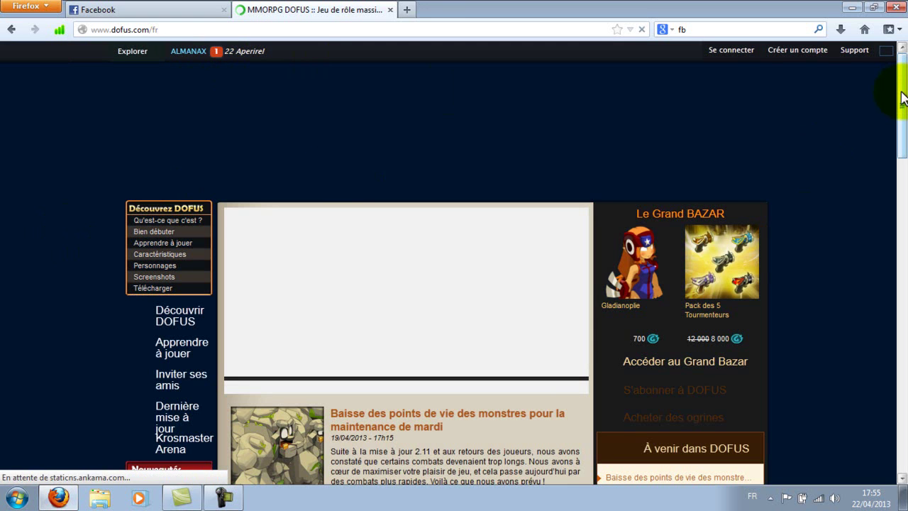
pyautogui.moveTo(903, 98)
pyautogui.mouseDown()
pyautogui.moveTo(902, 116)
pyautogui.moveTo(903, 86)
pyautogui.mouseUp()
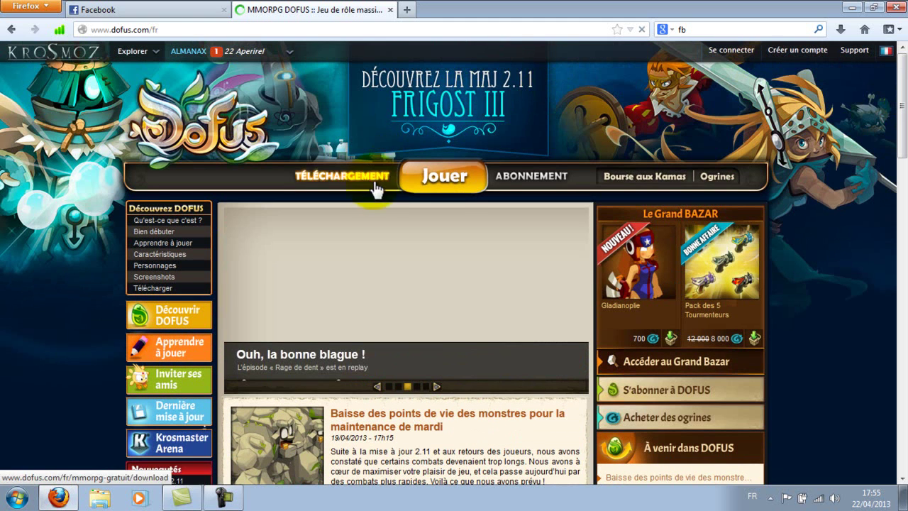
pyautogui.click(449, 184)
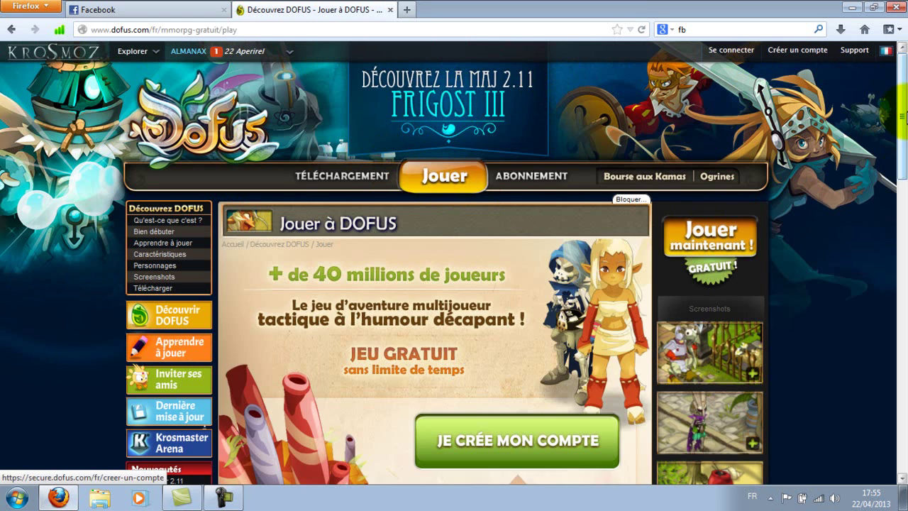
pyautogui.scroll(-5, 900, 200)
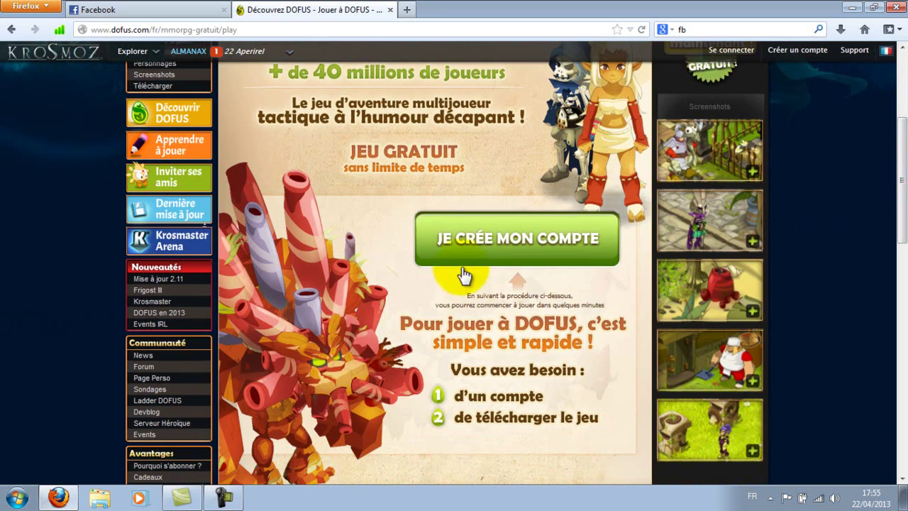
# - Fill the JE CRÉE MON COMPTE form with account name, password, confirmation and e-mail, then submit
pyautogui.click(456, 257)
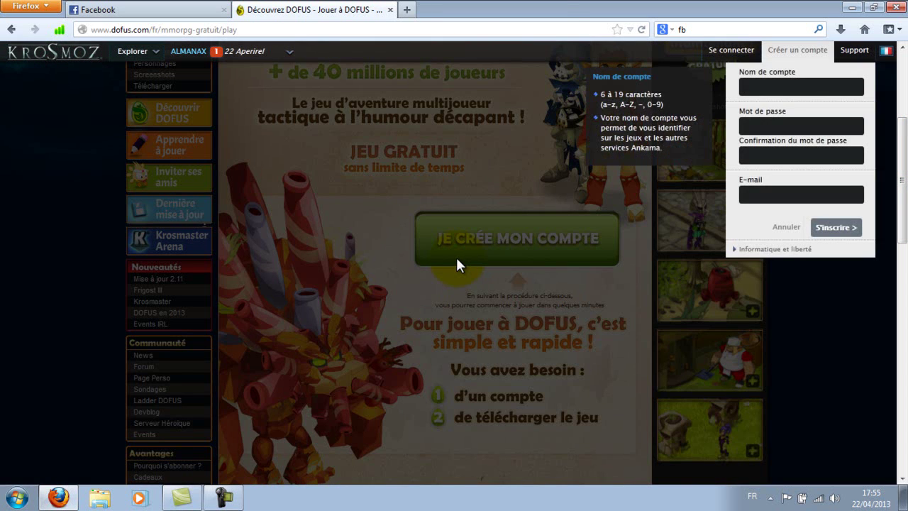
pyautogui.click(757, 88)
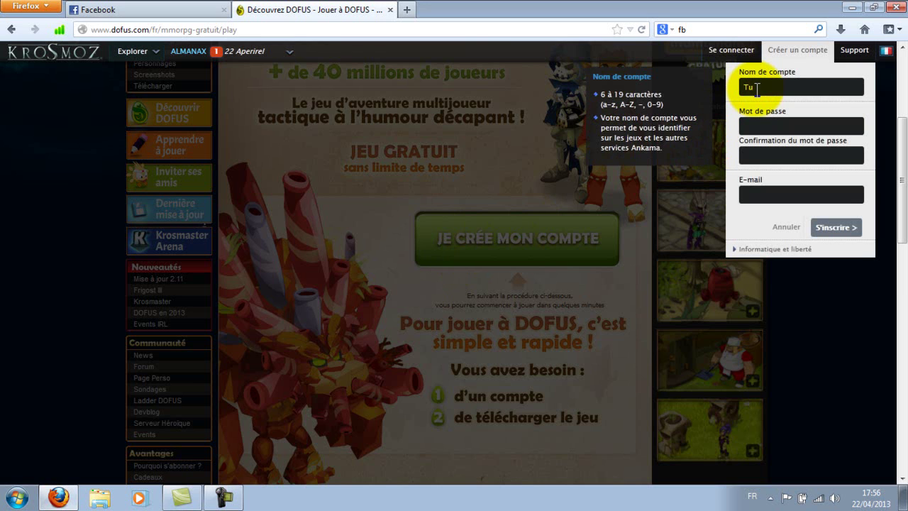
pyautogui.write('uto78')
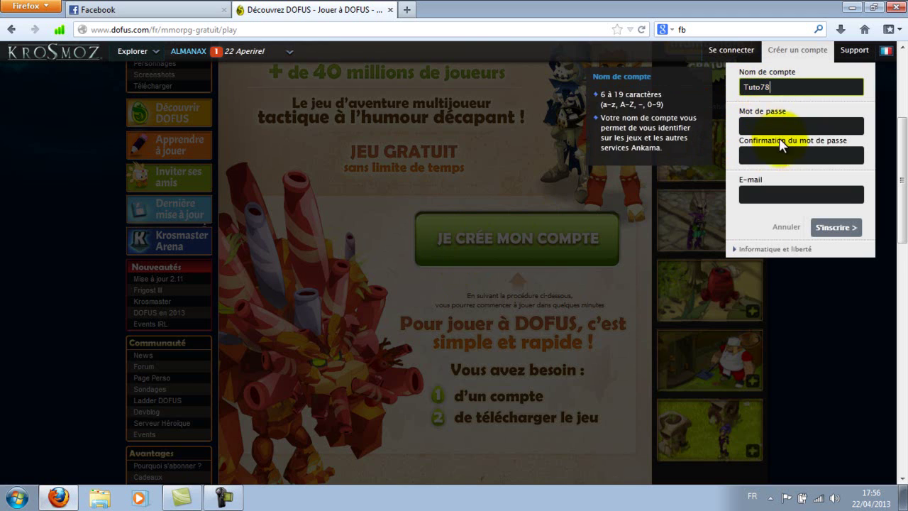
pyautogui.click(773, 126)
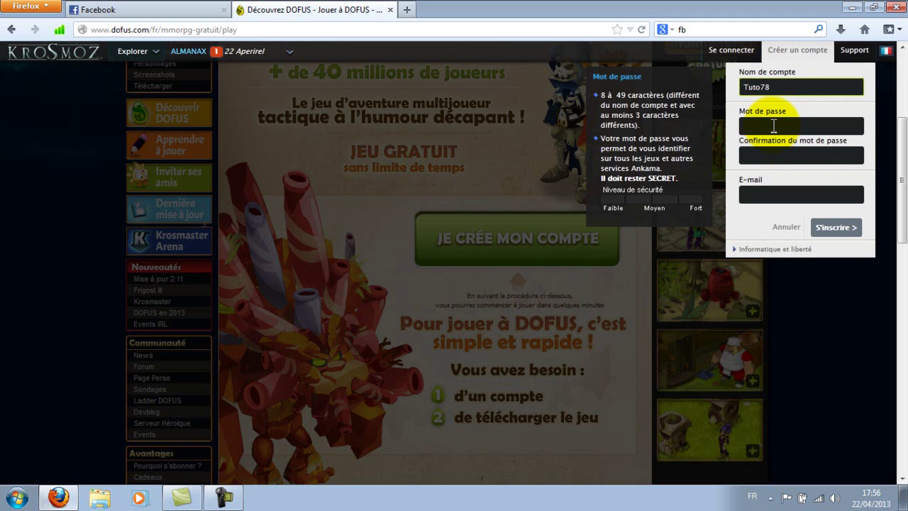
pyautogui.write('•••••••••')
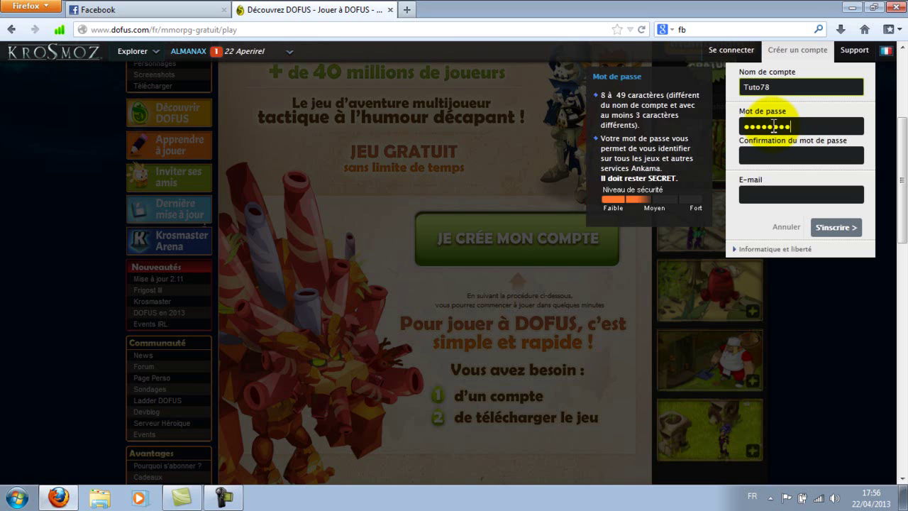
pyautogui.click(788, 156)
pyautogui.write('•')
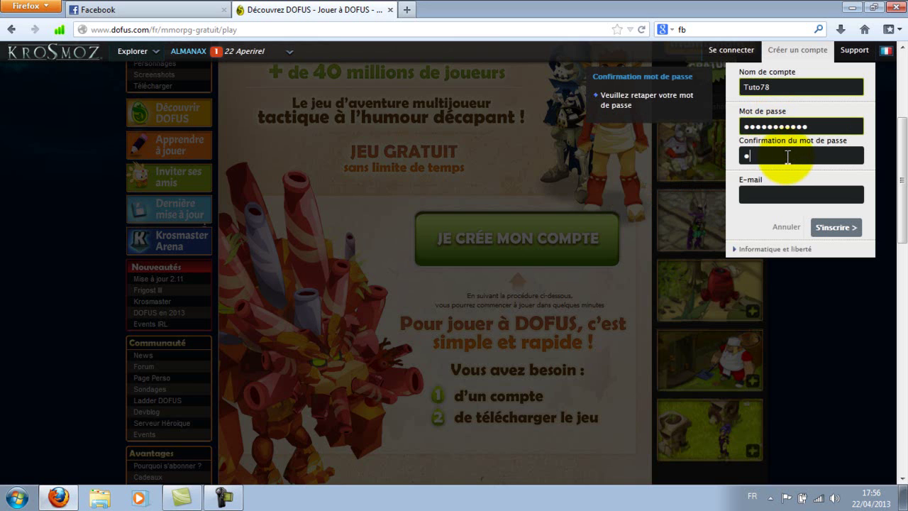
pyautogui.write('•••••••')
pyautogui.click(800, 199)
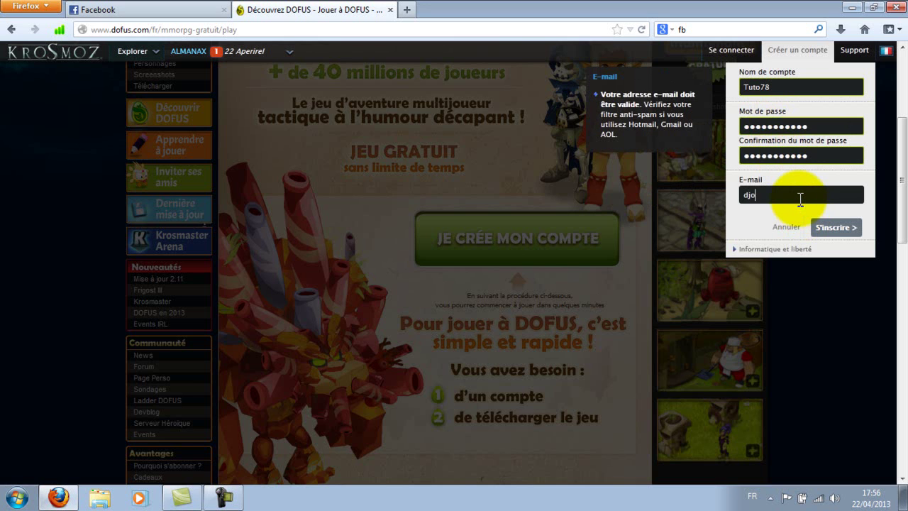
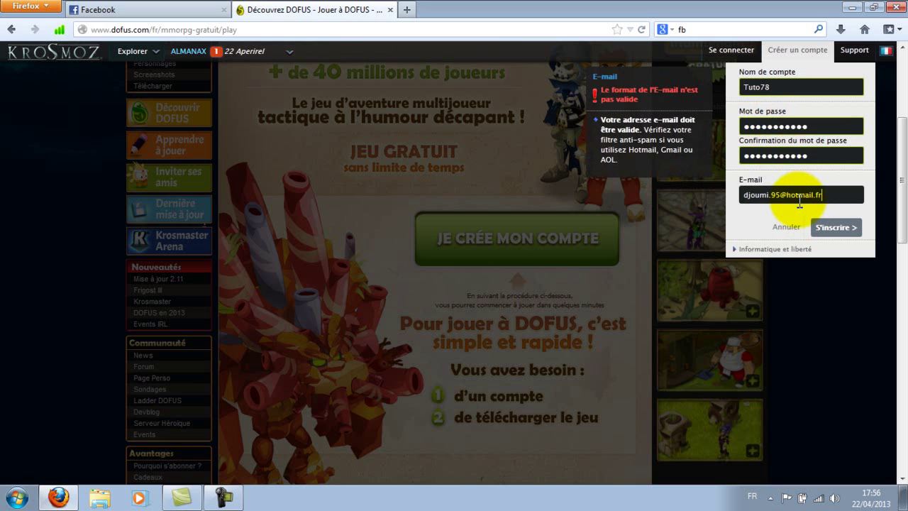
pyautogui.click(834, 230)
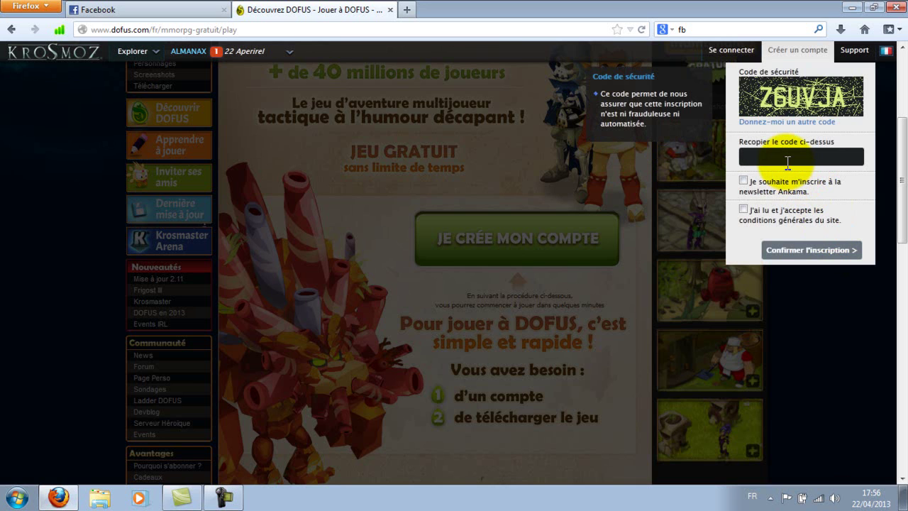
# - Enter the security code, accept the terms and confirm the registration
pyautogui.click(788, 161)
pyautogui.write('Z6UVJ')
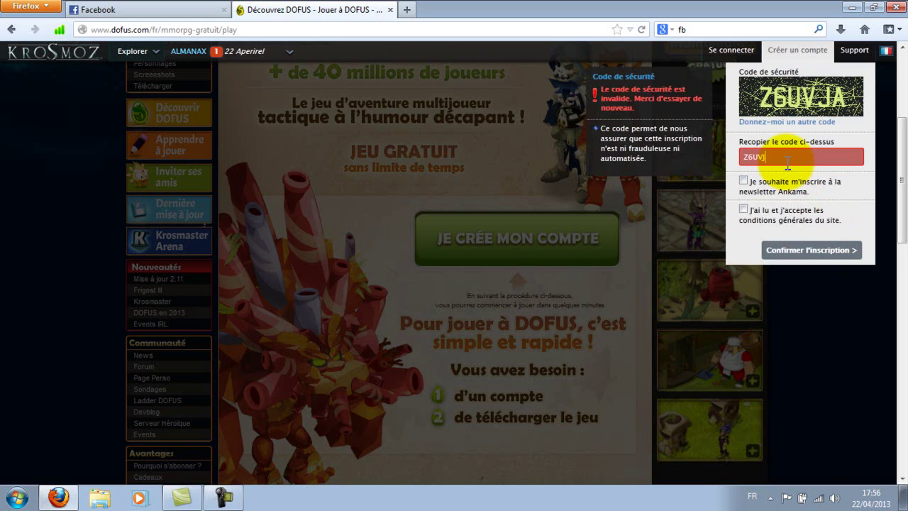
pyautogui.write('A')
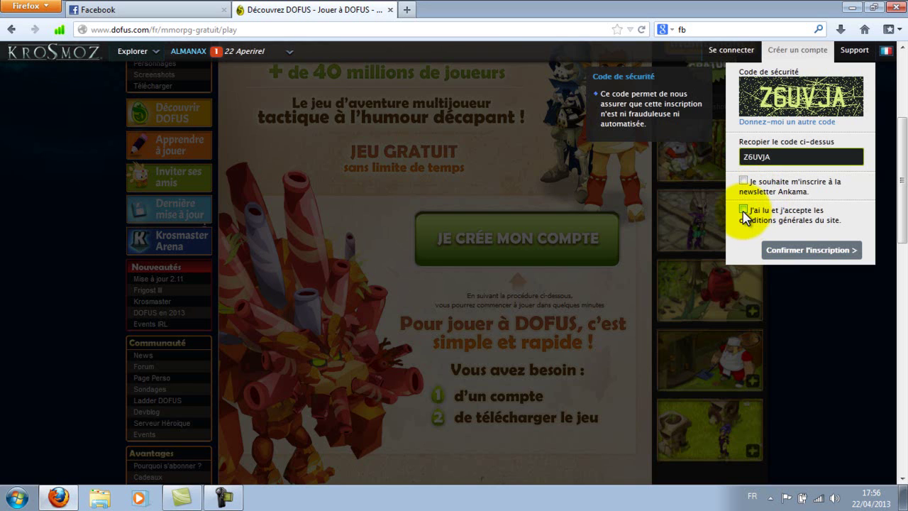
pyautogui.click(744, 210)
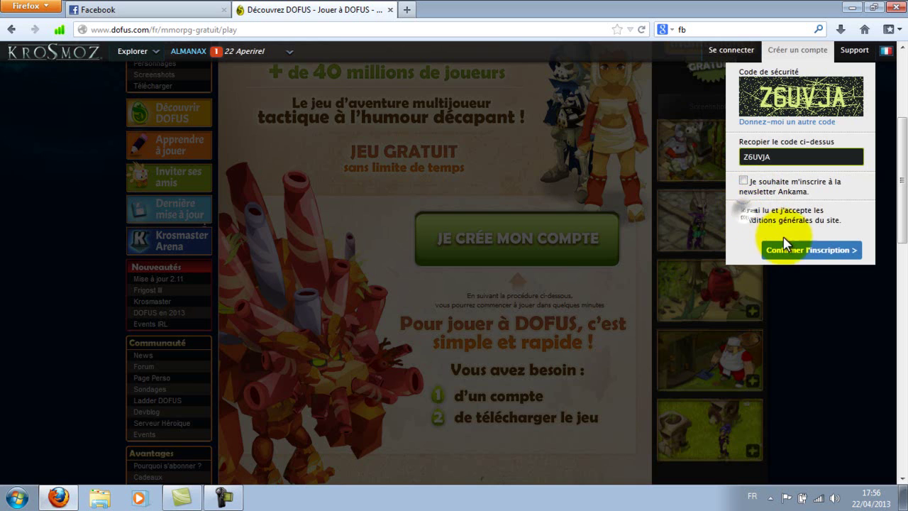
pyautogui.click(803, 251)
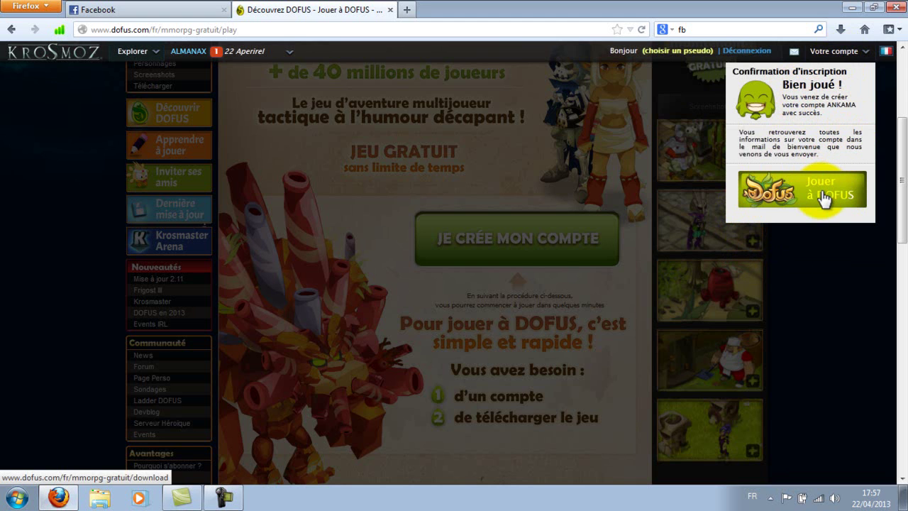
# - Download and save DofusInstaller.exe from the Téléchargement DOFUS page
pyautogui.click(824, 199)
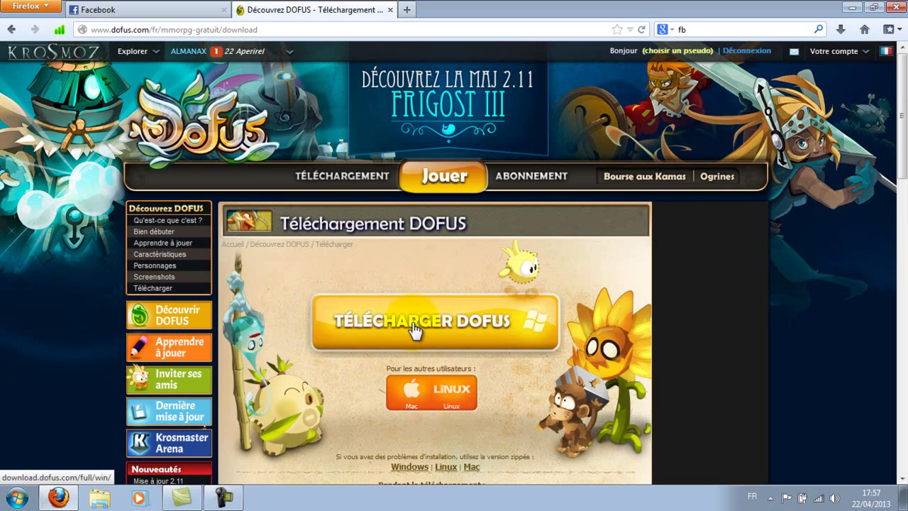
pyautogui.click(413, 323)
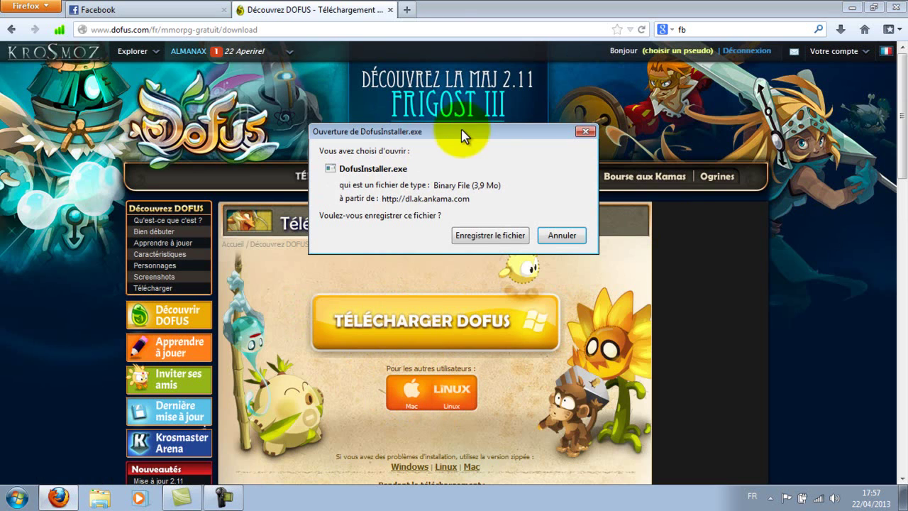
pyautogui.click(486, 234)
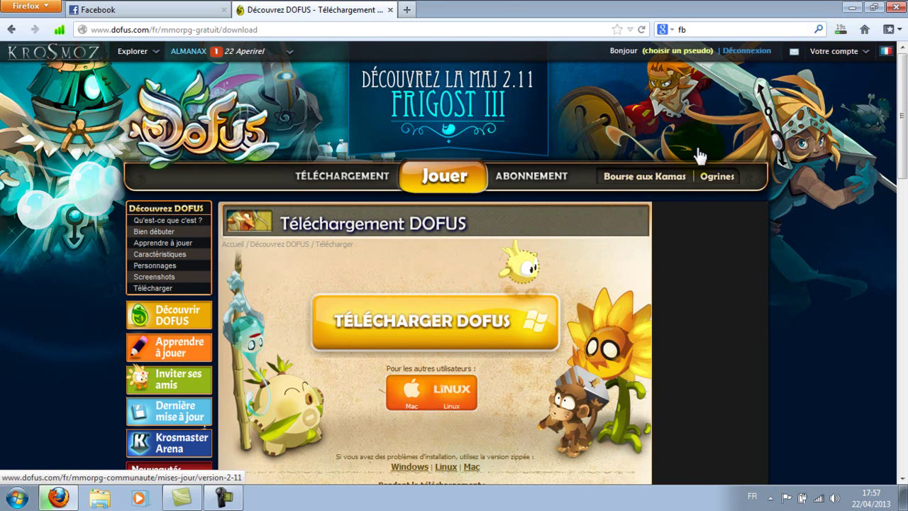
# - In a new tab, search Google for hotmail.fr and open the Outlook sign-in page
pyautogui.click(406, 10)
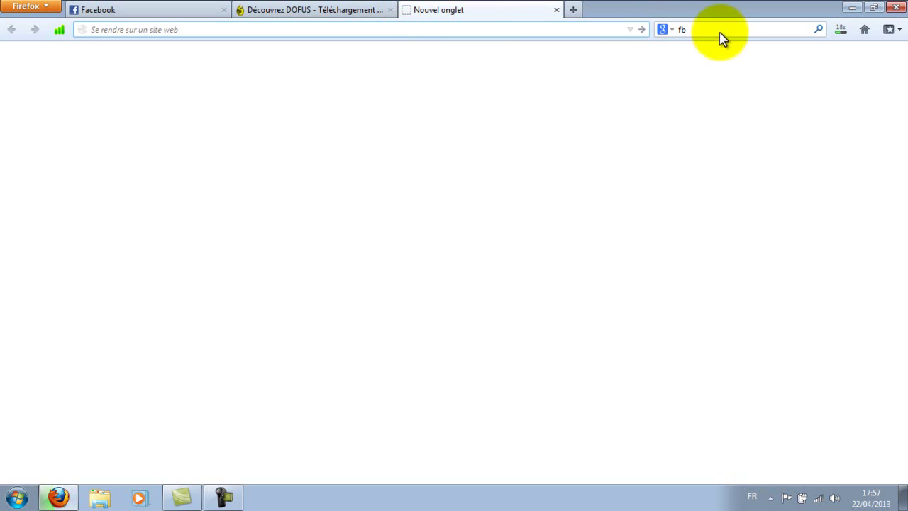
pyautogui.click(718, 29)
pyautogui.write('hotm')
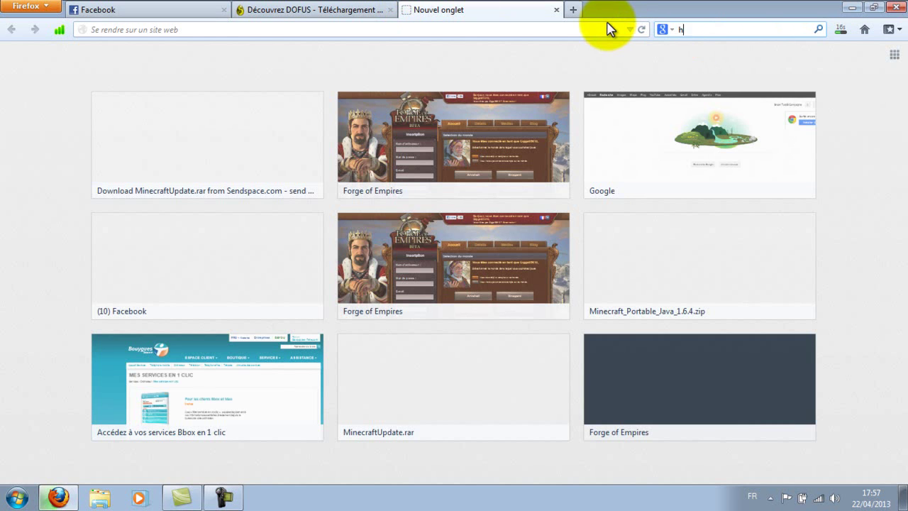
pyautogui.write('ail.fr')
pyautogui.press('Return')
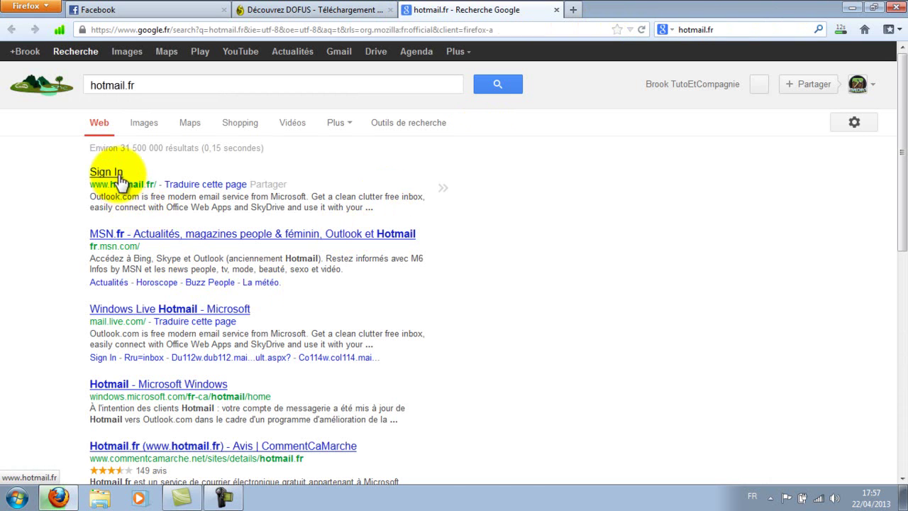
pyautogui.click(120, 179)
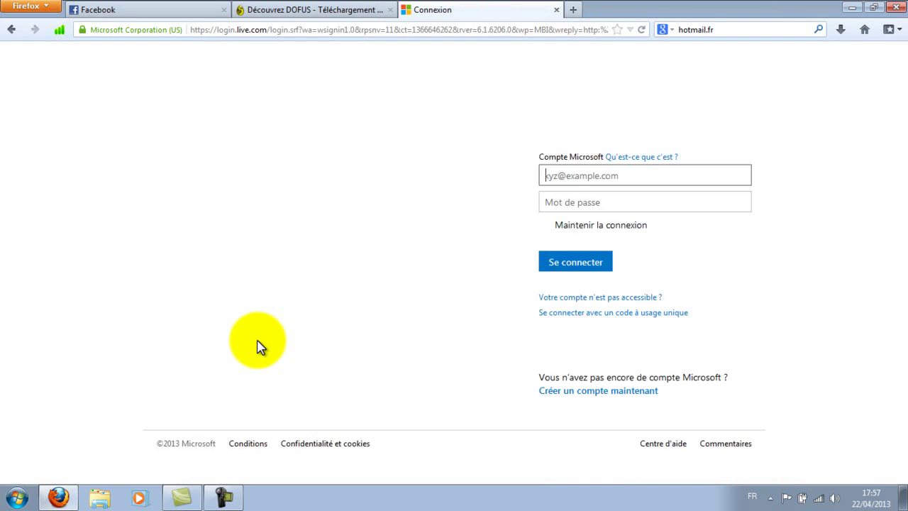
# - Enter the Outlook account e-mail address, fixing the typo, and submit it
pyautogui.click(585, 182)
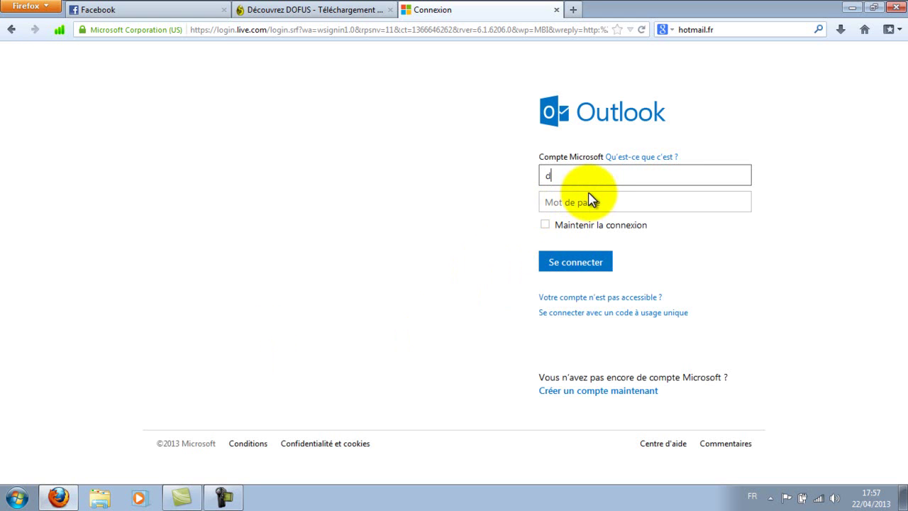
pyautogui.click(567, 176)
pyautogui.write('tmail.fr')
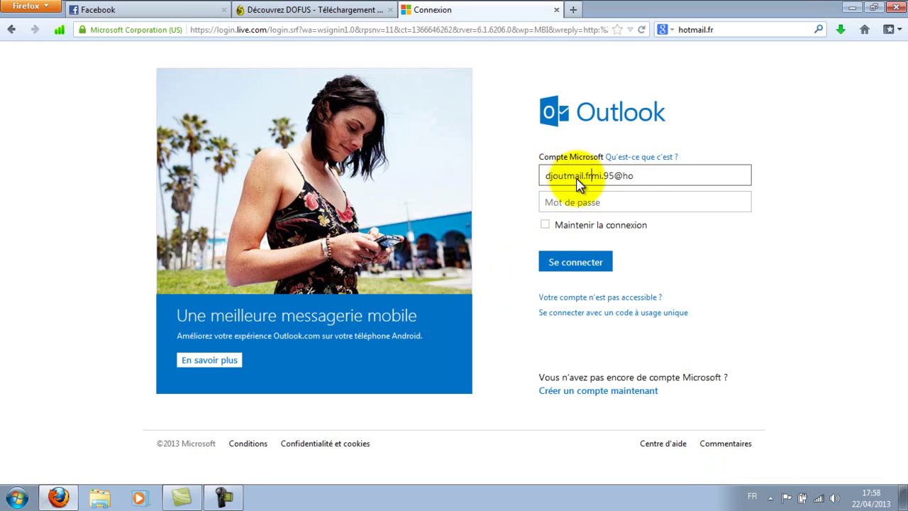
pyautogui.moveTo(634, 175); pyautogui.dragTo(567, 188)
pyautogui.press('BackSpace')
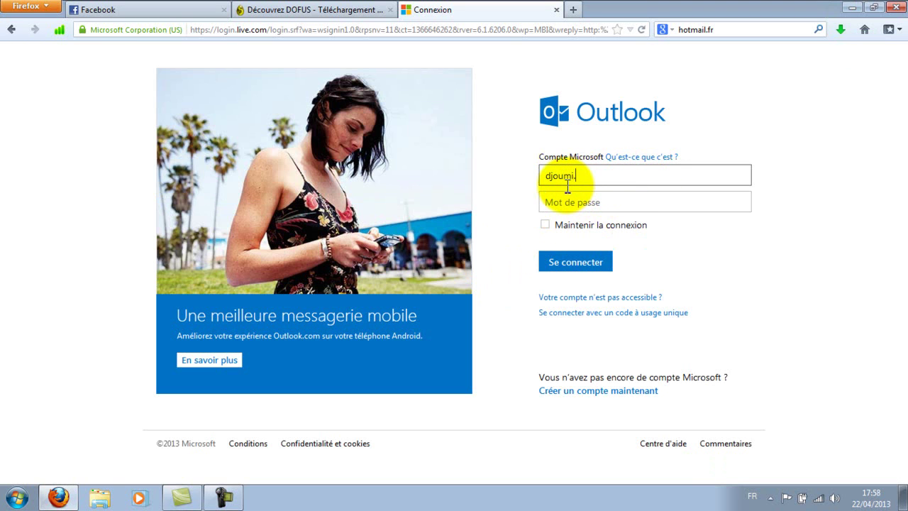
pyautogui.press('Return')
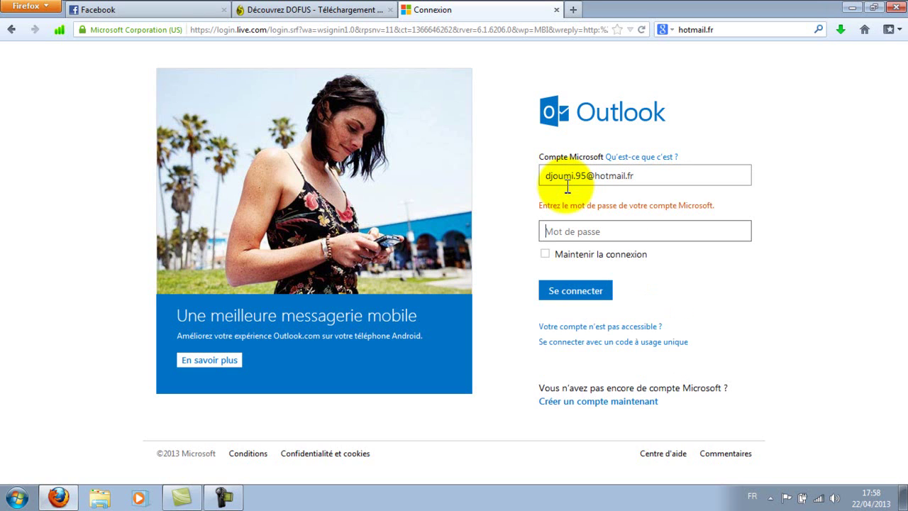
# - Type the account password, correcting mistakes, and sign in
pyautogui.click(570, 231)
pyautogui.write('••')
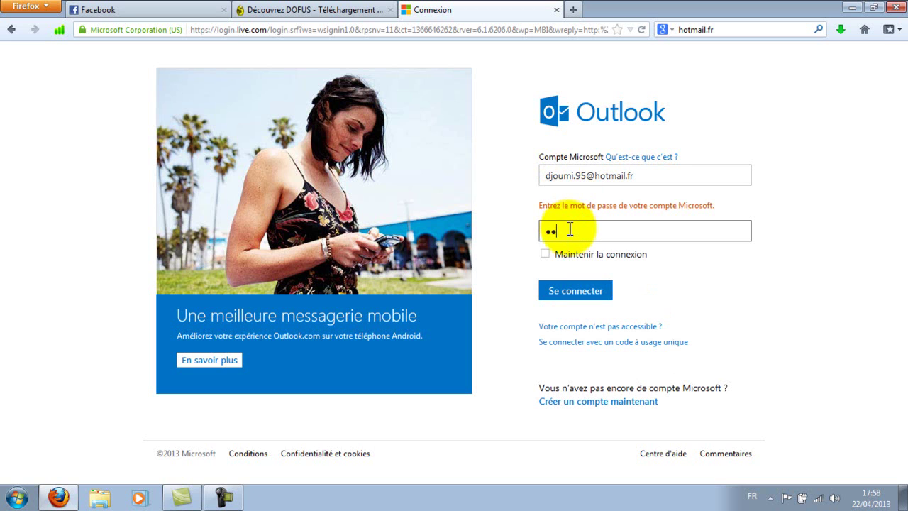
pyautogui.press('BackSpace')
pyautogui.press('BackSpace')
pyautogui.write('•••')
pyautogui.press('BackSpace')
pyautogui.press('BackSpace')
pyautogui.press('BackSpace')
pyautogui.write('•••••••••')
pyautogui.press('Return')
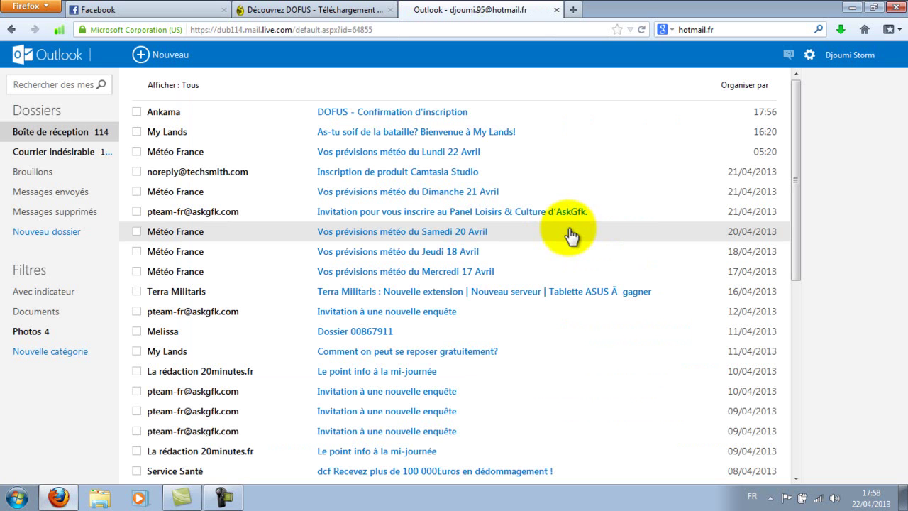
# - Open the Ankama 'DOFUS - Confirmation d'inscription' e-mail and dismiss the feedback popup
pyautogui.click(152, 120)
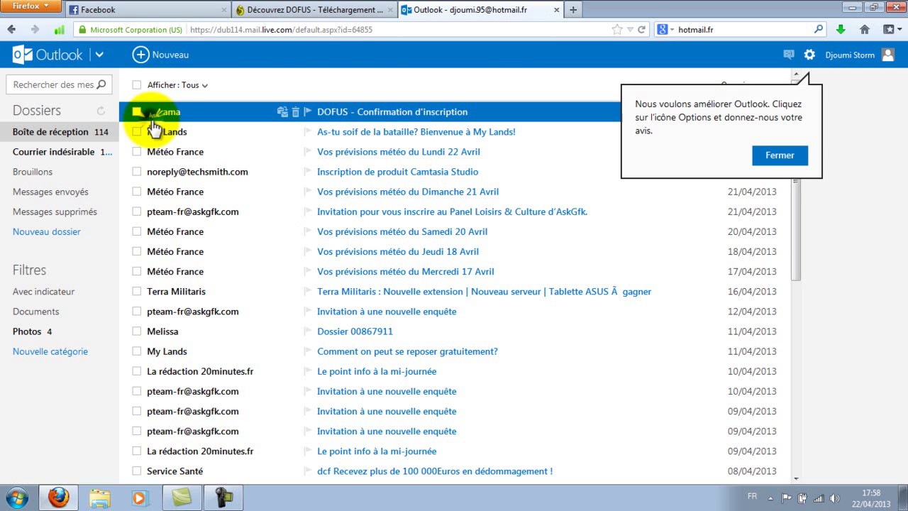
pyautogui.click(325, 111)
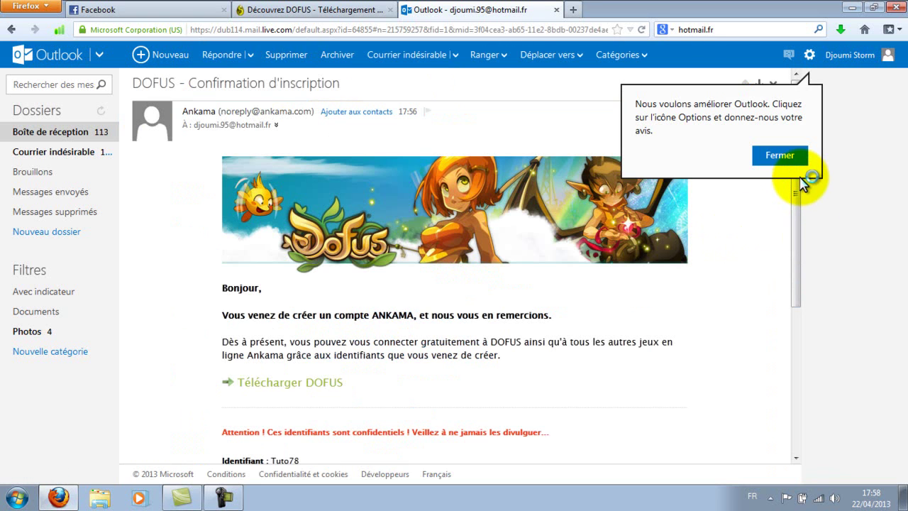
pyautogui.click(787, 158)
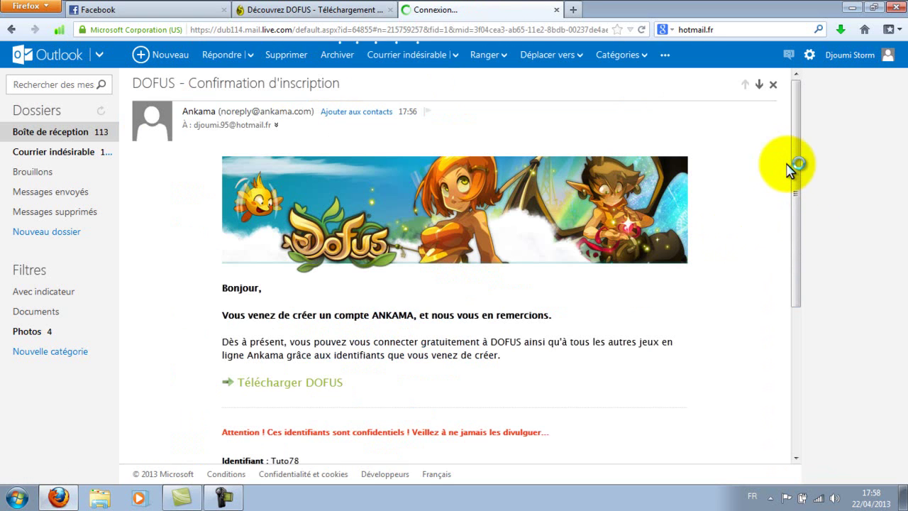
# - Scroll through the message to read the account credentials, then close the Outlook tab
pyautogui.moveTo(794, 173); pyautogui.dragTo(797, 217)
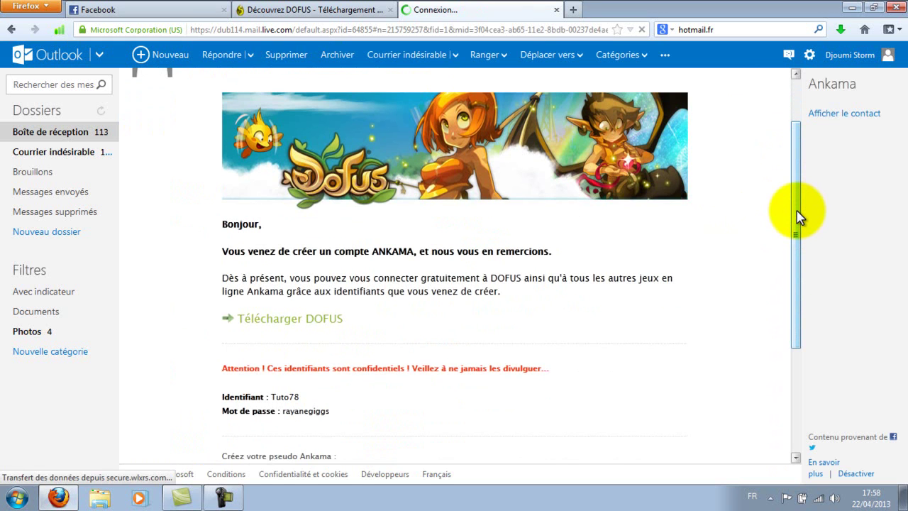
pyautogui.moveTo(797, 217); pyautogui.dragTo(796, 257)
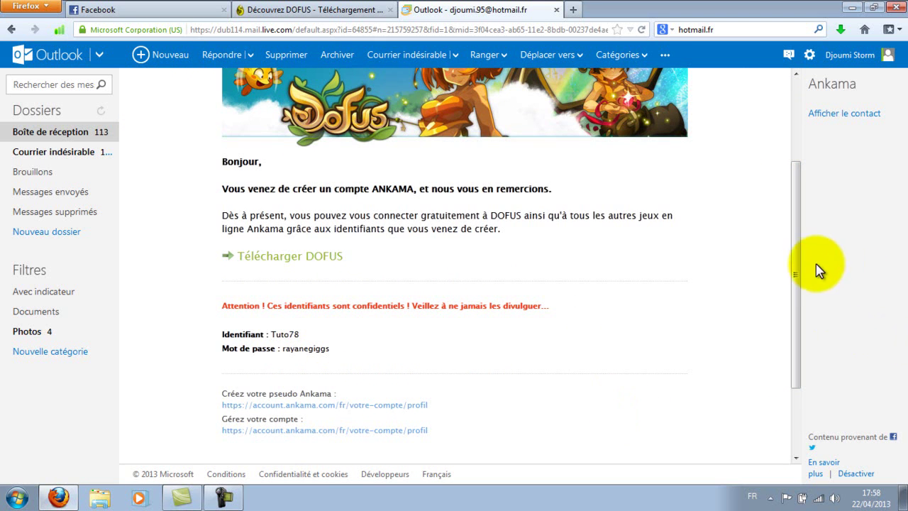
pyautogui.scroll(-3, 790, 314)
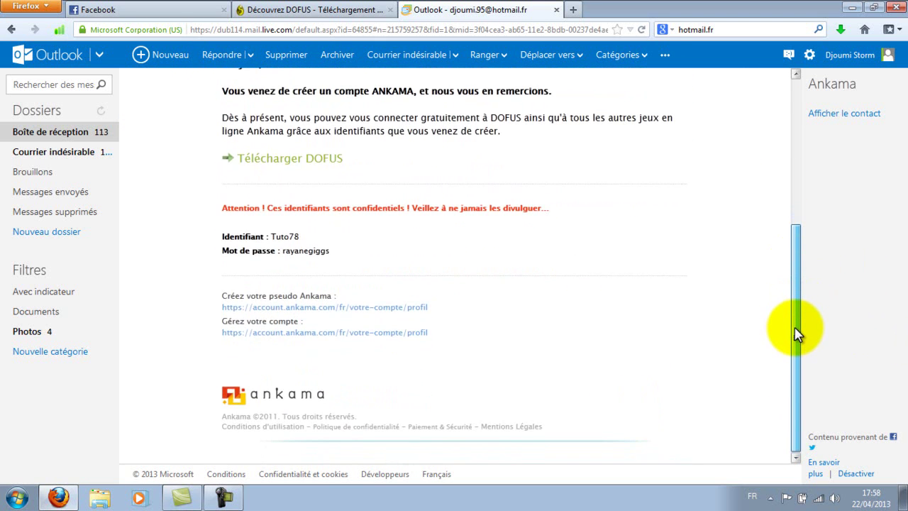
pyautogui.moveTo(796, 335); pyautogui.dragTo(802, 283)
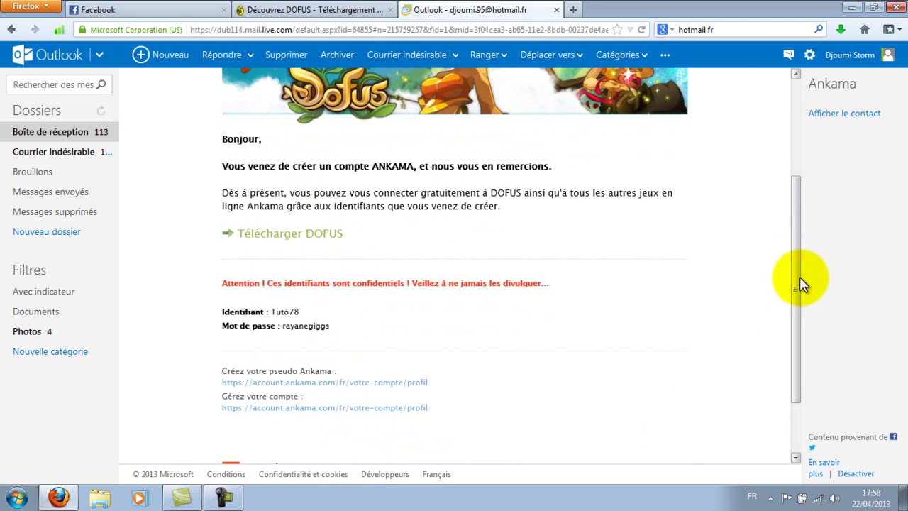
pyautogui.click(557, 10)
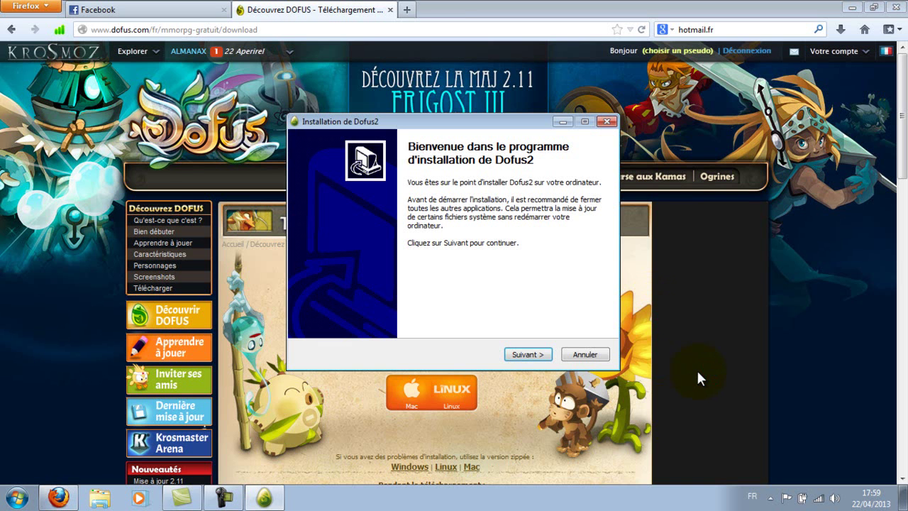
# - Install Dofus2 to C:\Program Files\Dofus2 with default settings and launch it on finish
pyautogui.click(529, 352)
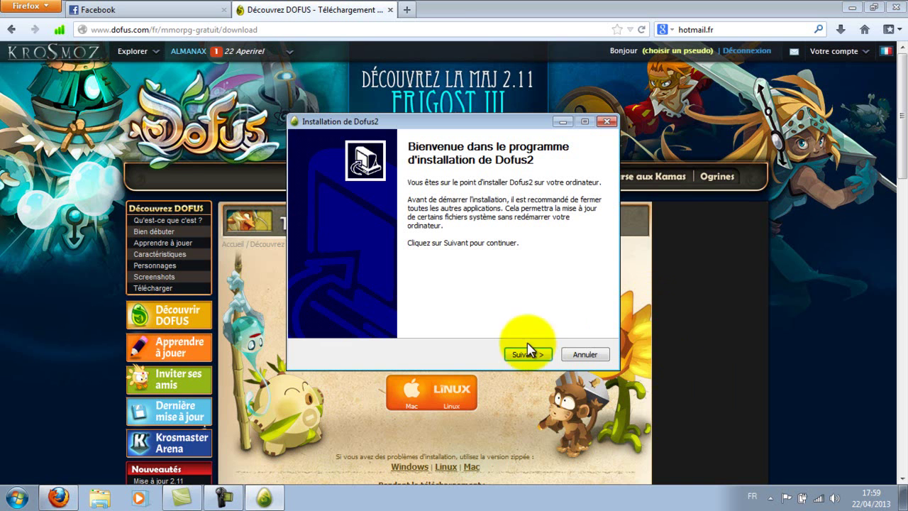
pyautogui.click(525, 354)
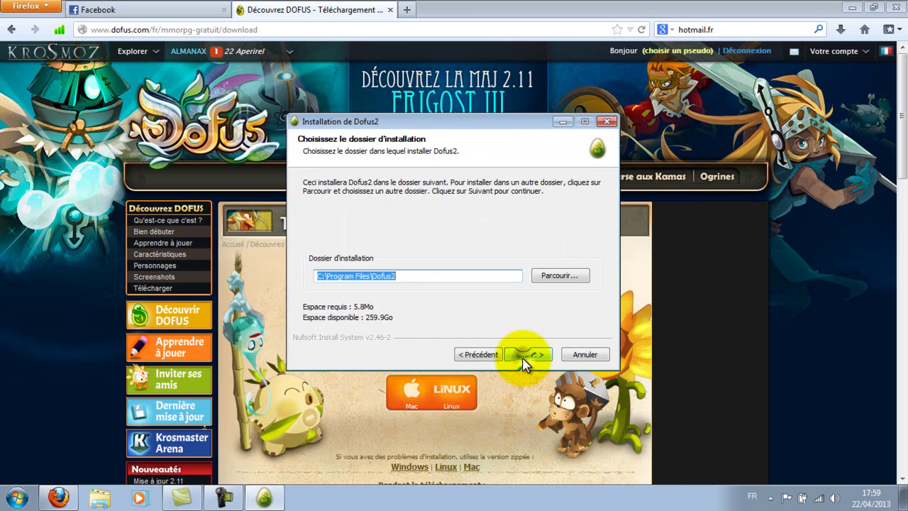
pyautogui.click(525, 355)
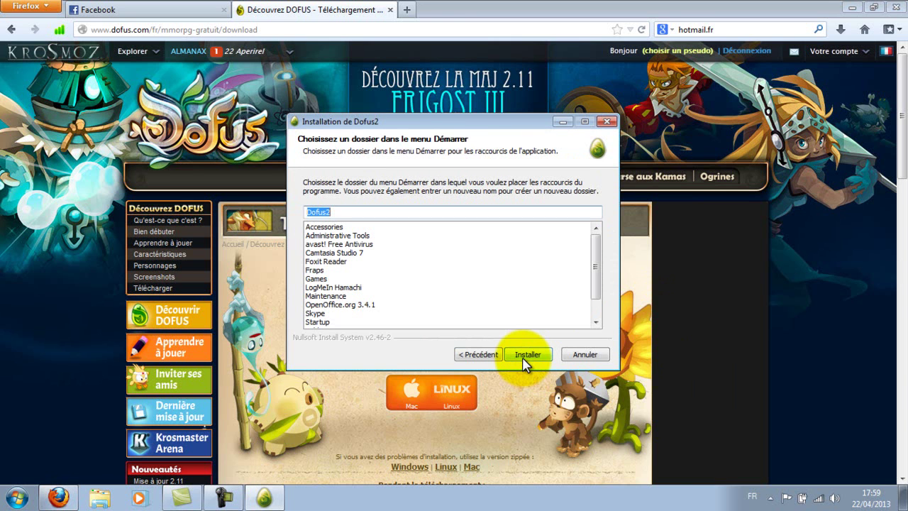
pyautogui.click(525, 354)
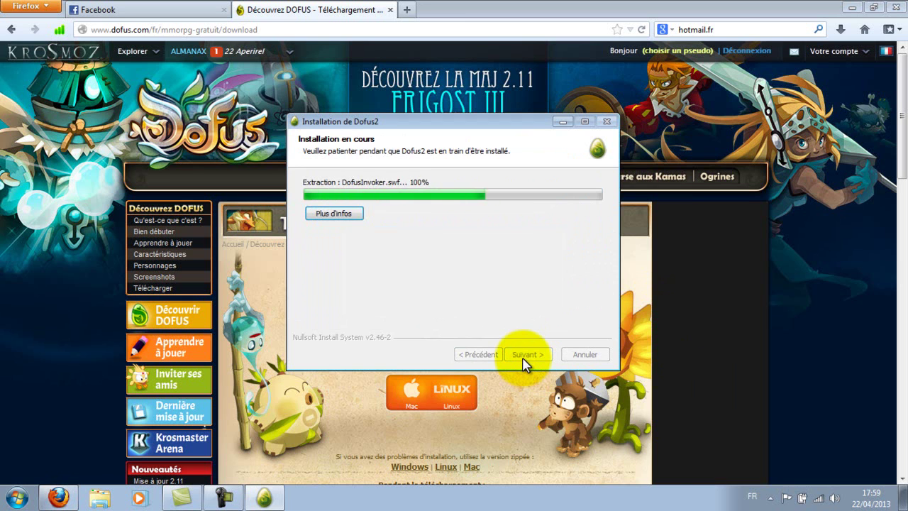
pyautogui.click(525, 355)
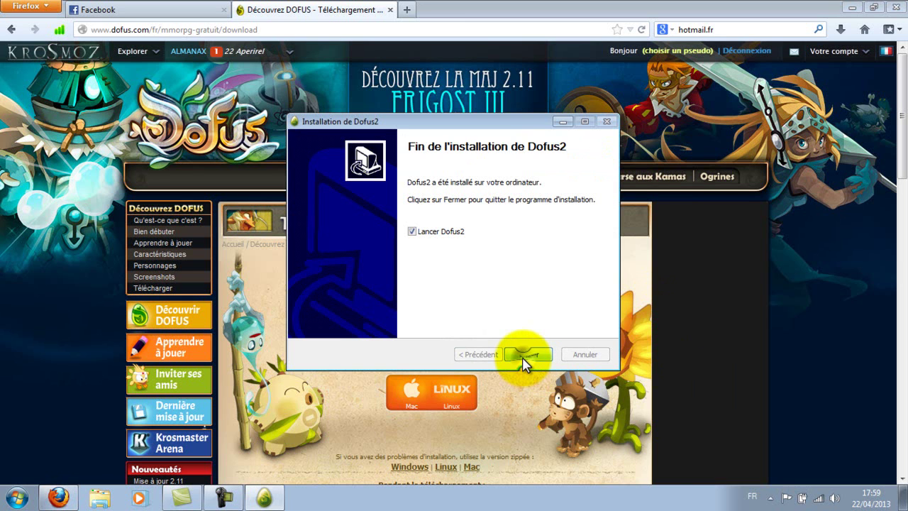
pyautogui.click(525, 354)
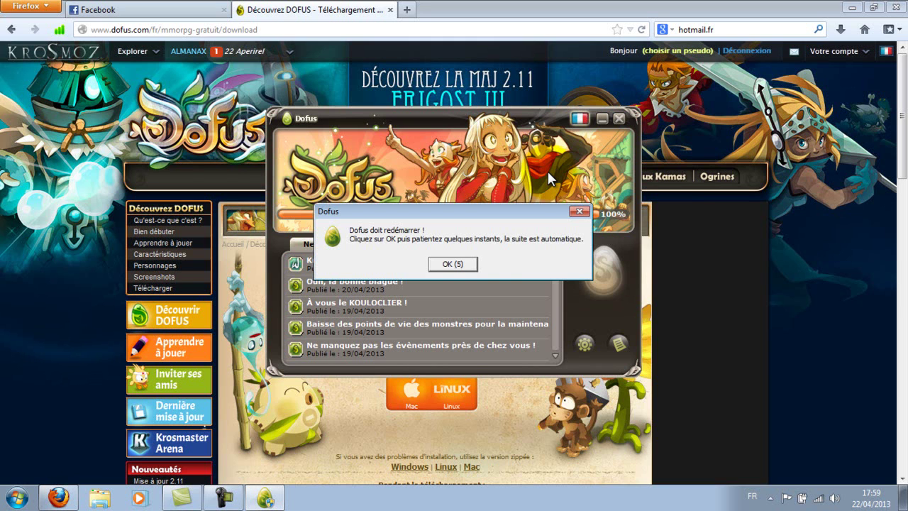
# - Confirm the Dofus restart, bring the launcher back up, and minimize Firefox
pyautogui.click(451, 269)
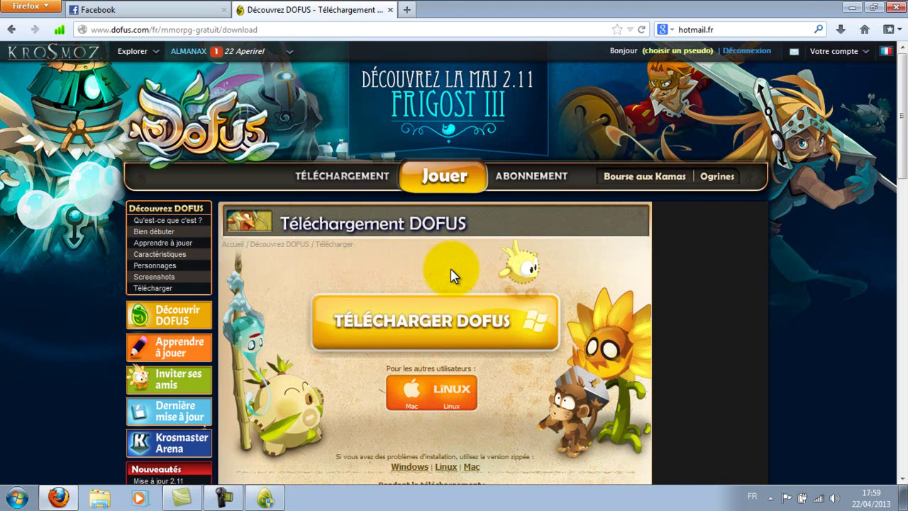
pyautogui.click(270, 498)
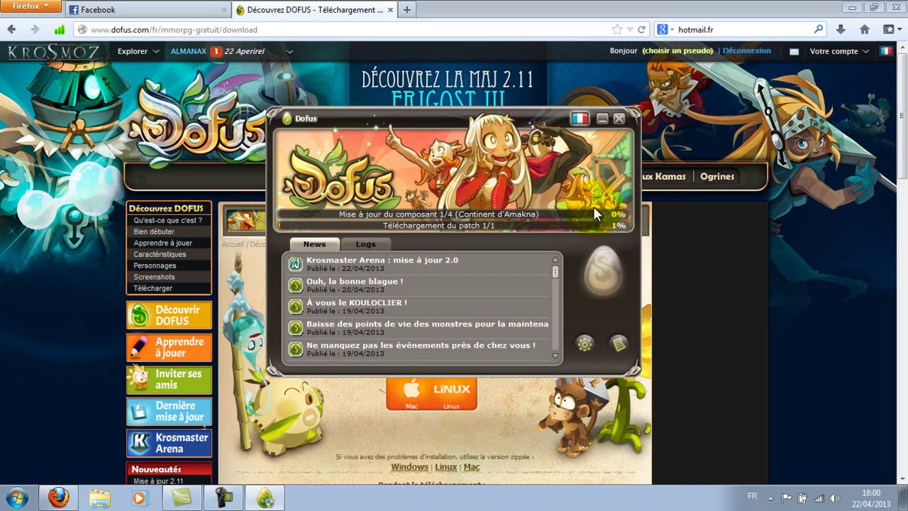
pyautogui.click(858, 7)
pyautogui.click(858, 7)
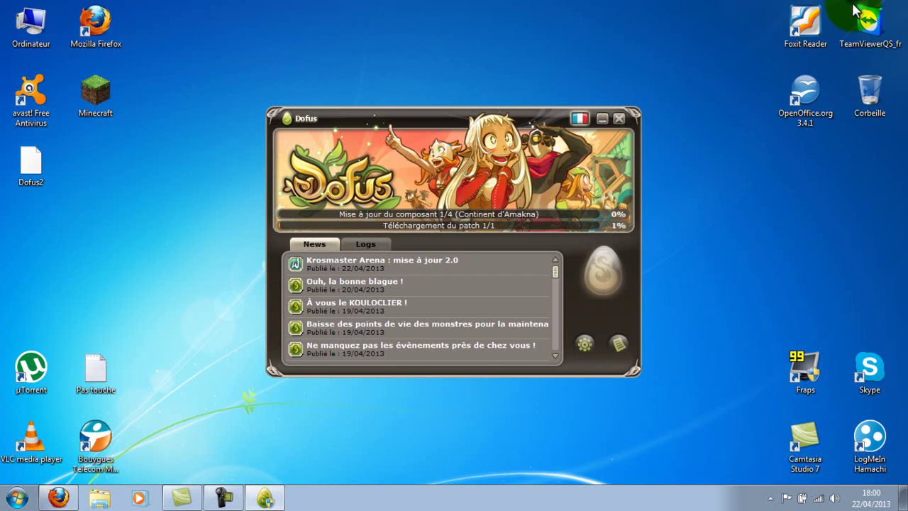